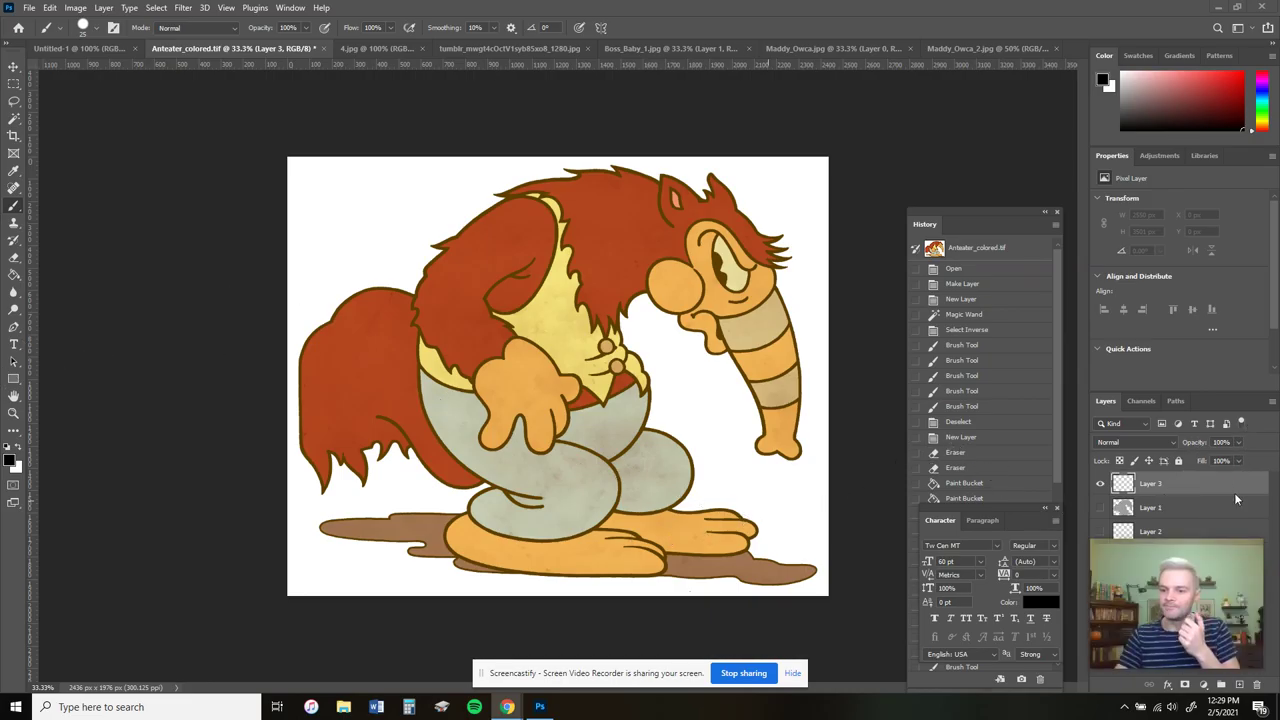
# Hide Layer 3 and show Layers 1 and 2 for a plain grey anteater, then open 4.jpg
pyautogui.moveTo(1218, 545); pyautogui.dragTo(197, 548)
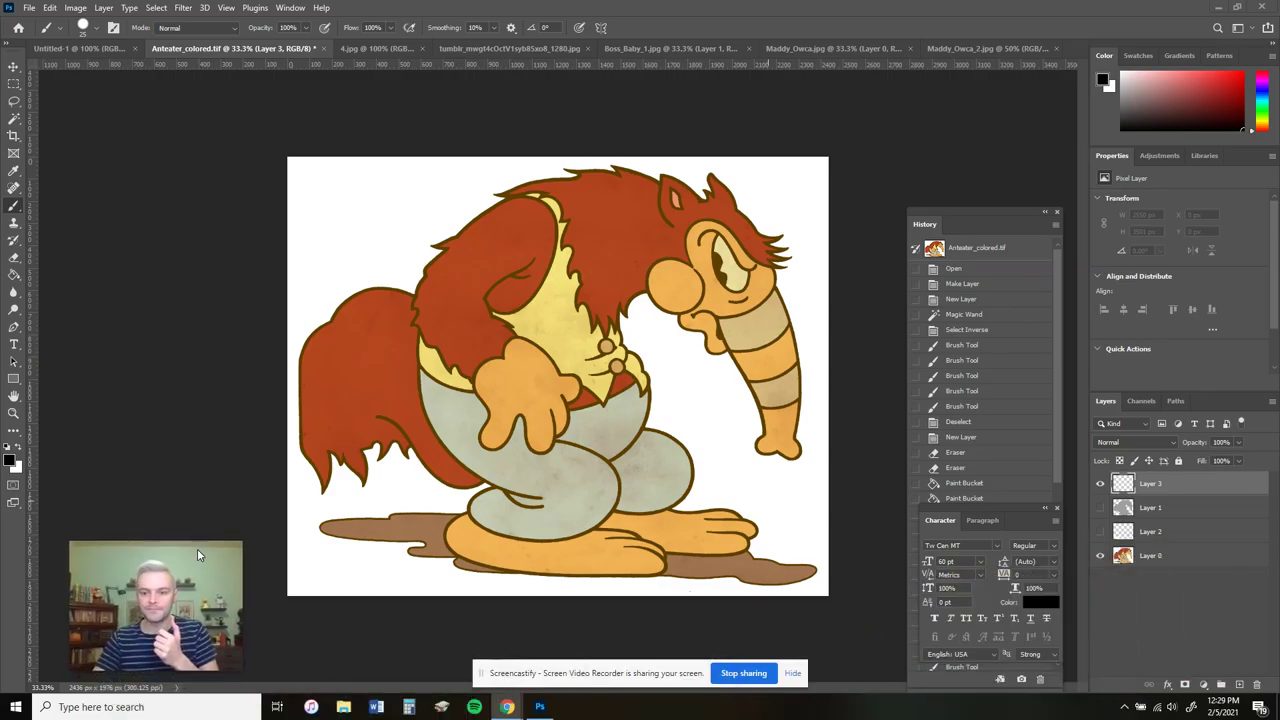
pyautogui.click(1100, 483)
pyautogui.click(1100, 508)
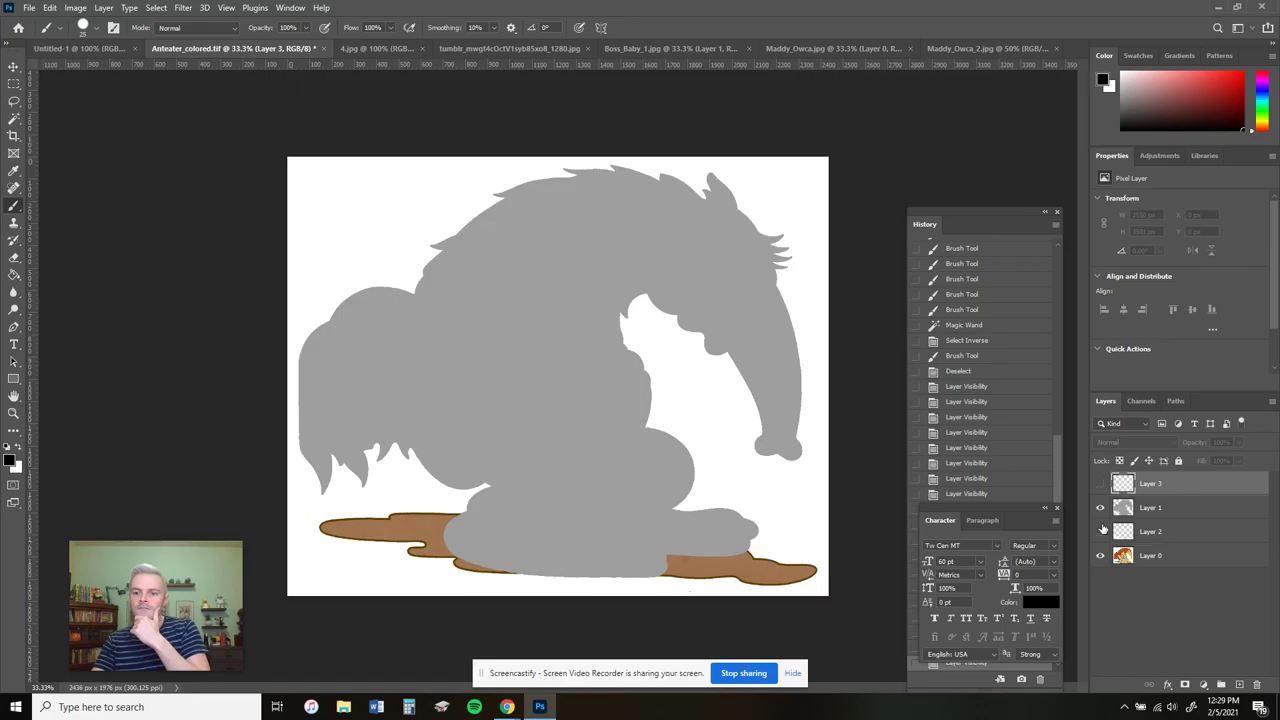
pyautogui.click(1100, 532)
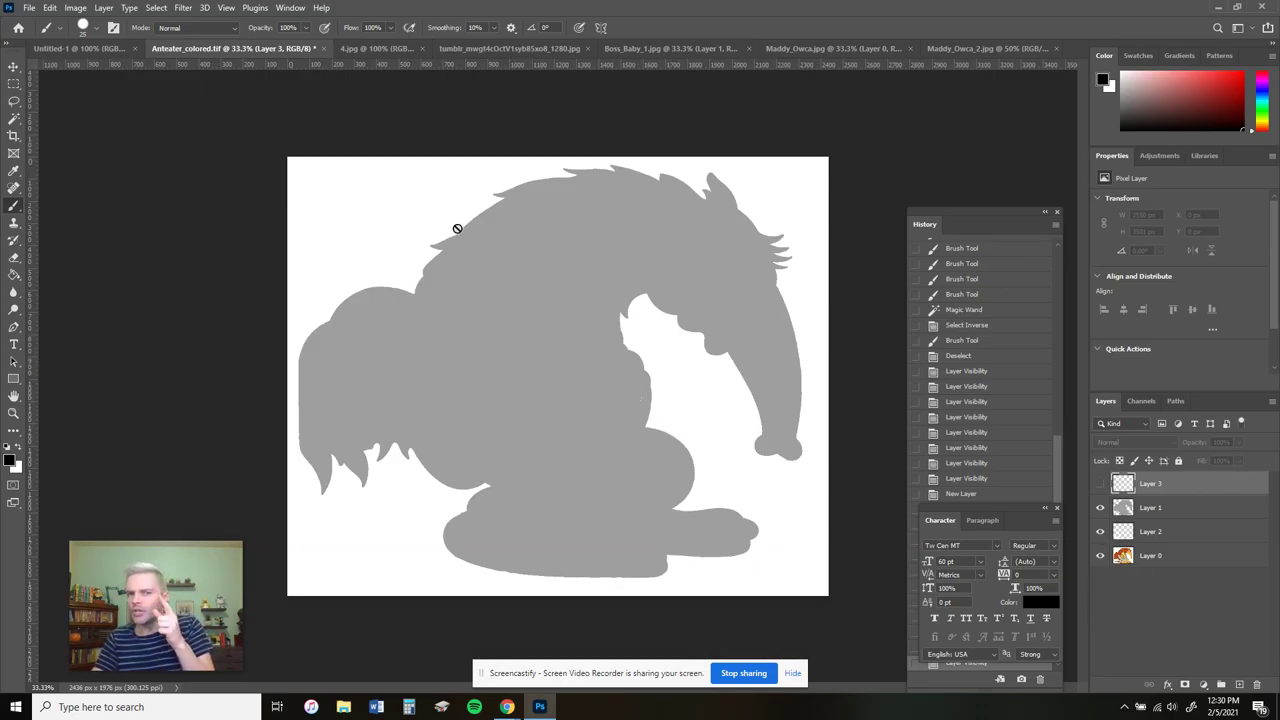
pyautogui.click(390, 46)
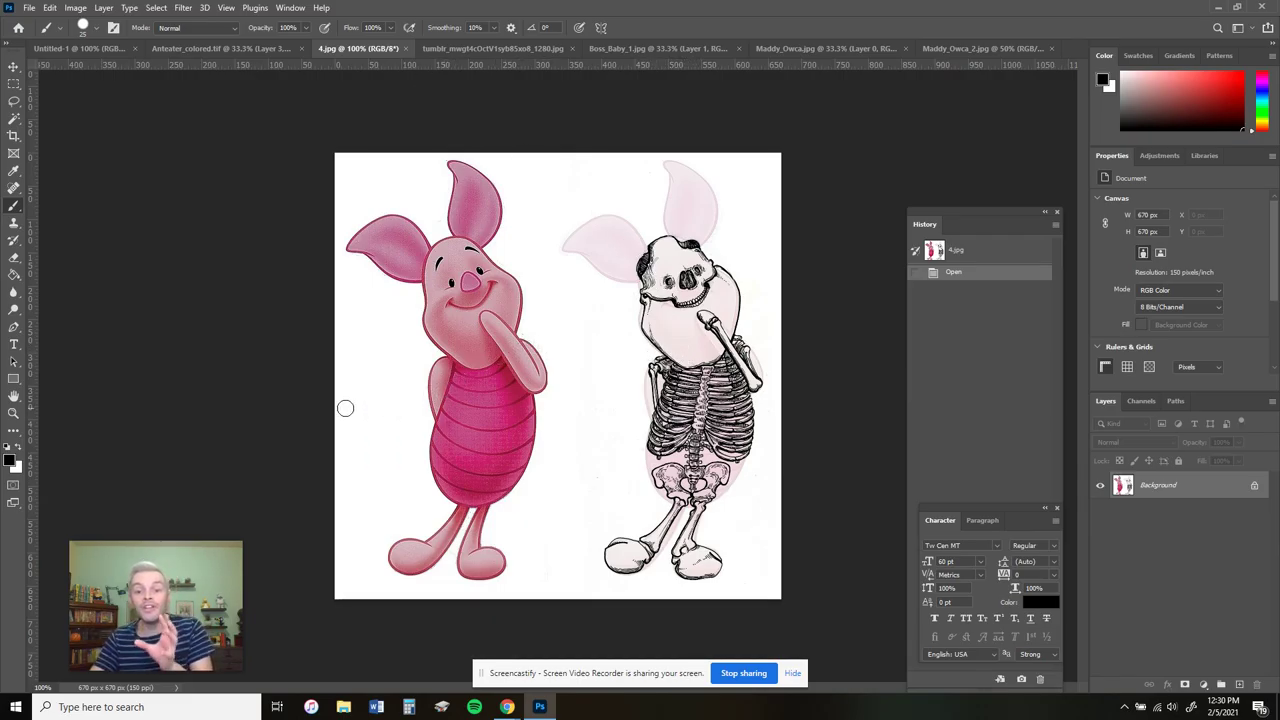
# Zoom to 200% on the skeleton Piglet with the Zoom tool
pyautogui.click(14, 412)
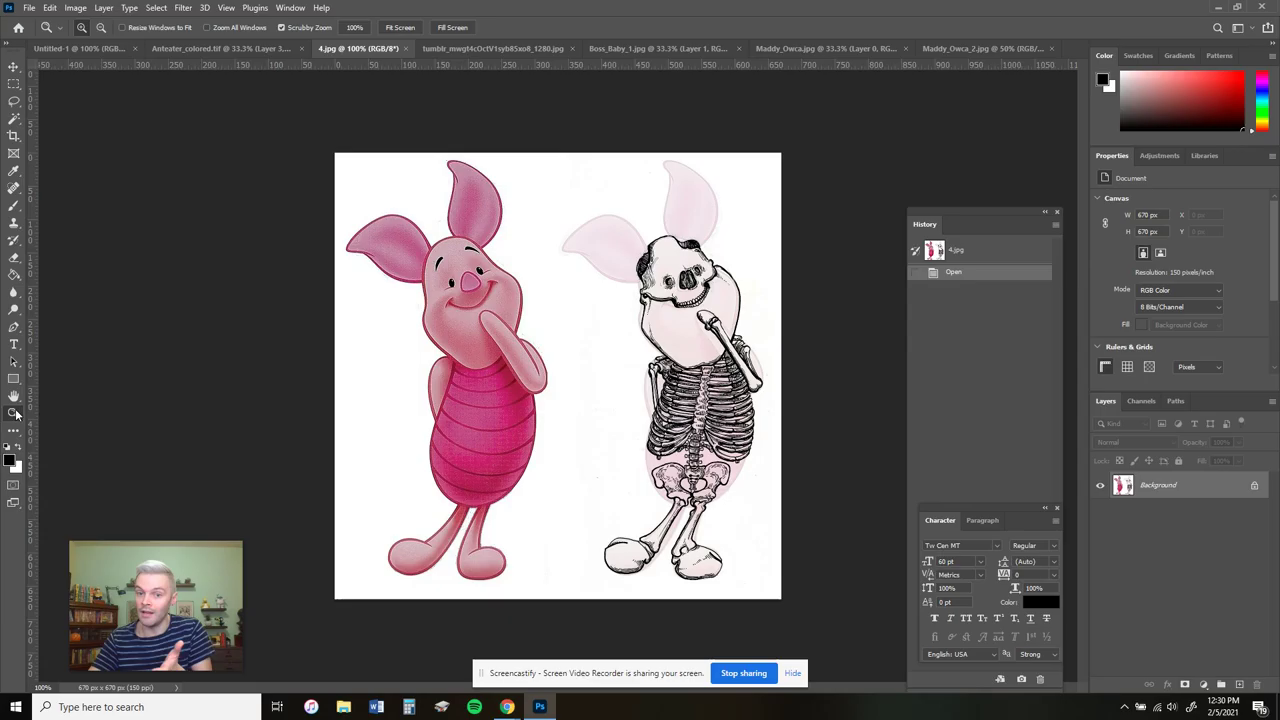
pyautogui.click(769, 324)
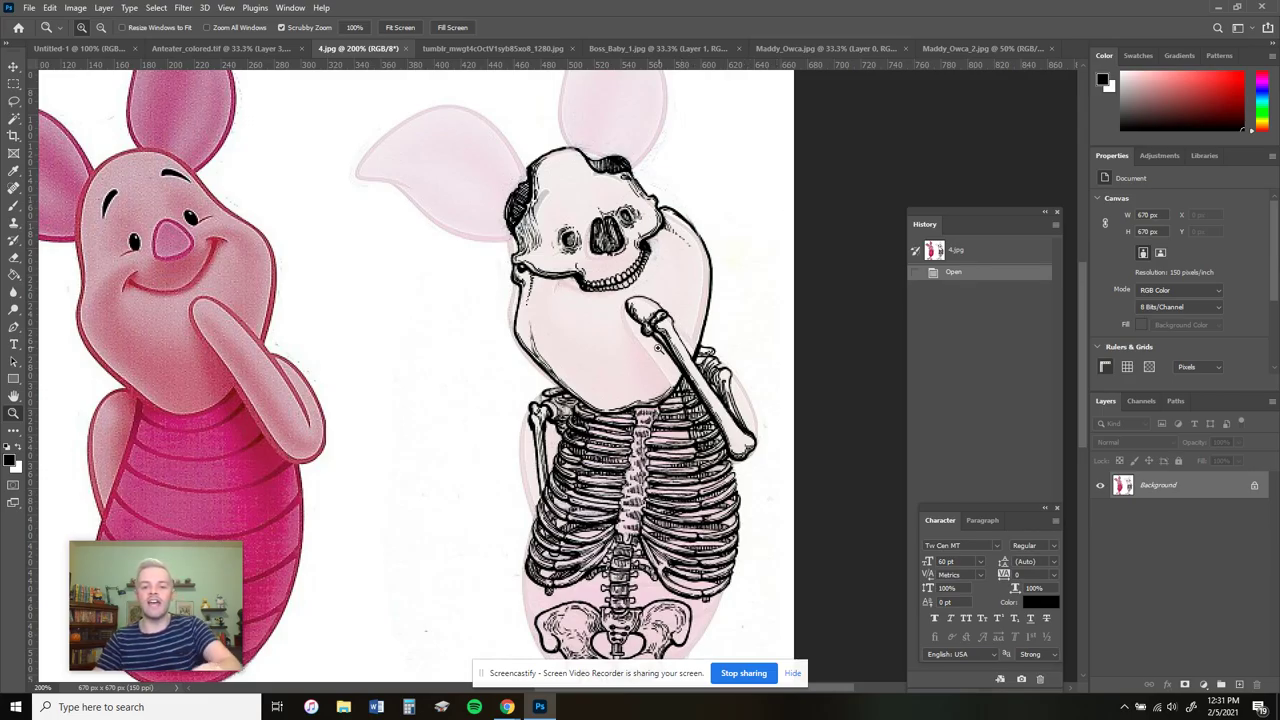
# Scroll over the Piglet skeleton, then switch to the tumblr_…_1280.jpg mermaid document
pyautogui.scroll(-5, 658, 349)
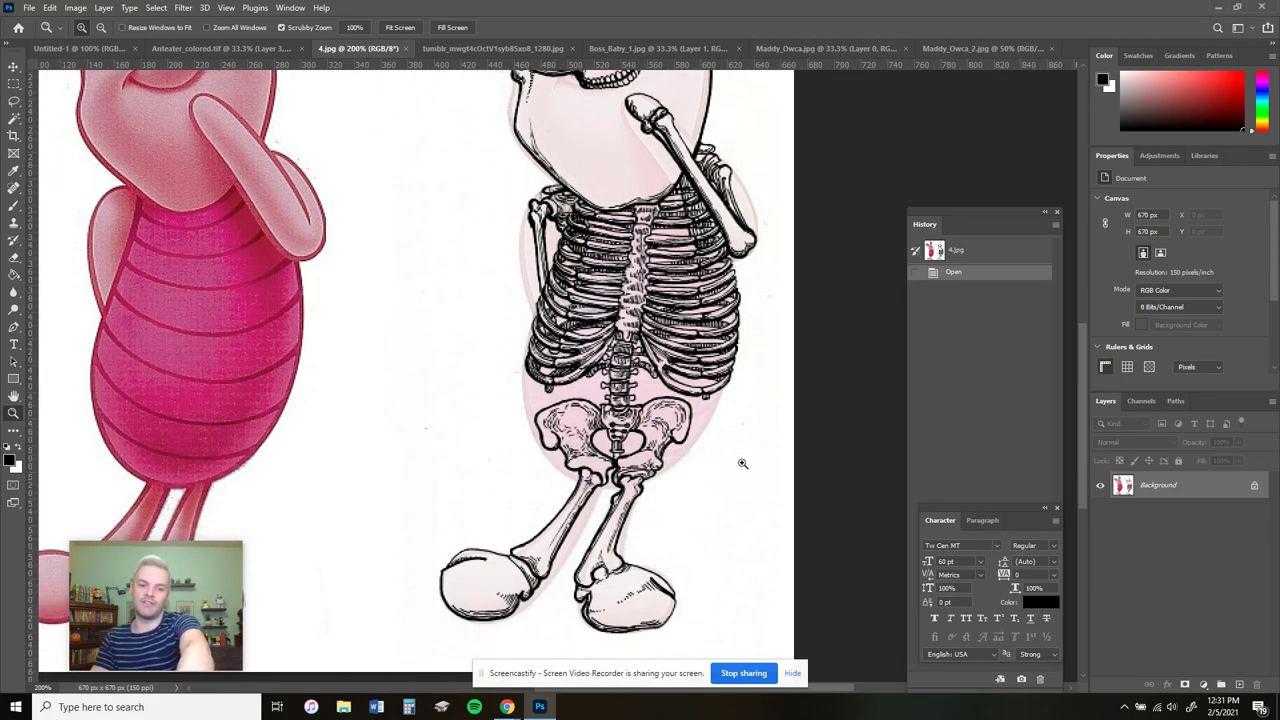
pyautogui.scroll(2, 690, 395)
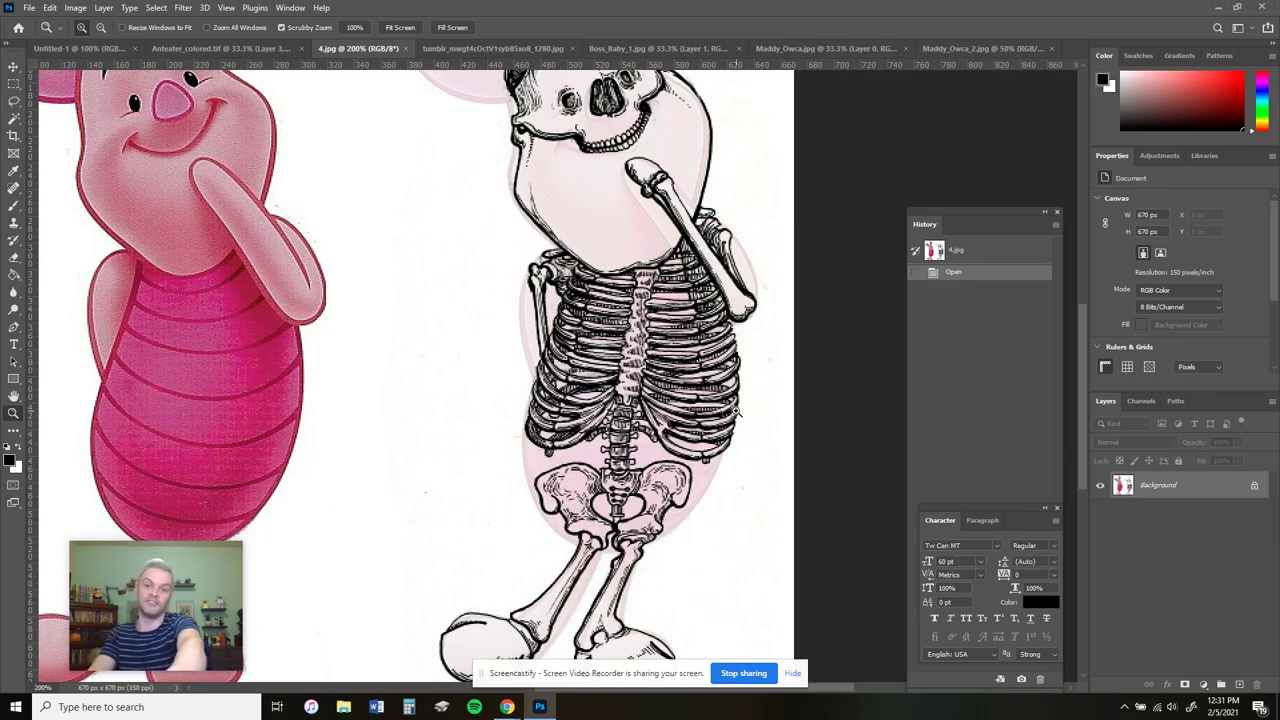
pyautogui.scroll(3, 737, 410)
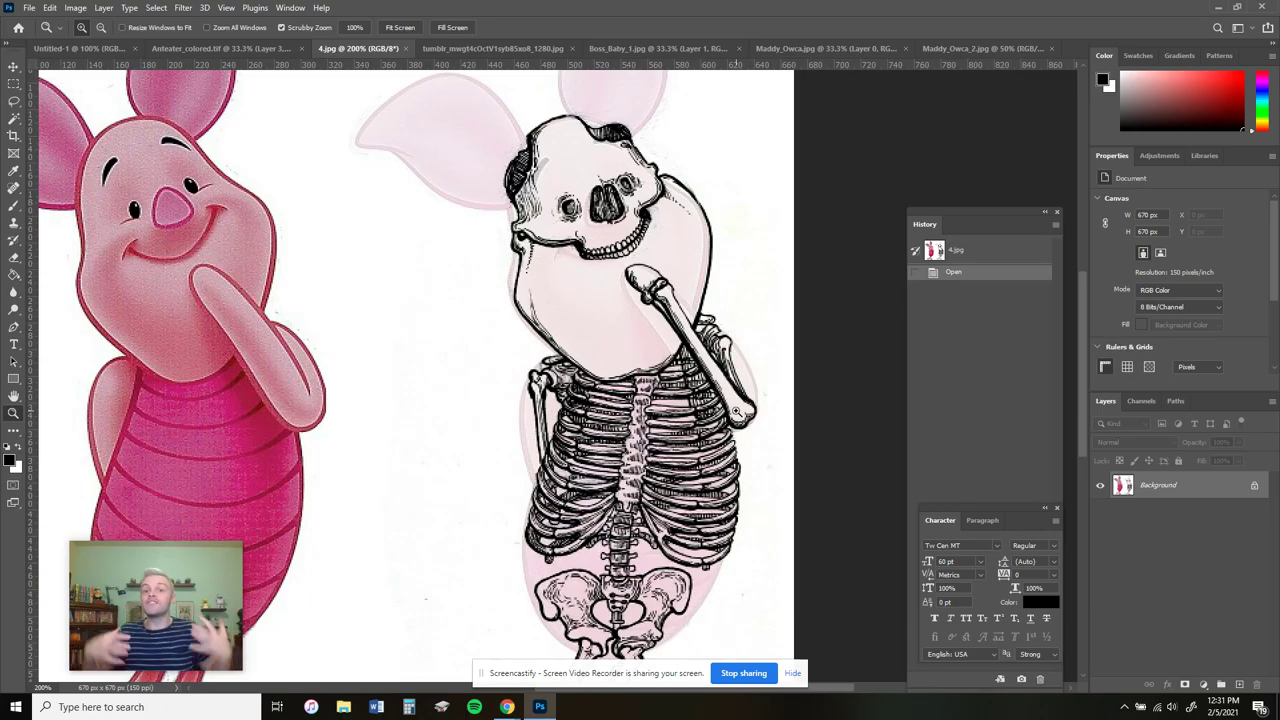
pyautogui.click(478, 48)
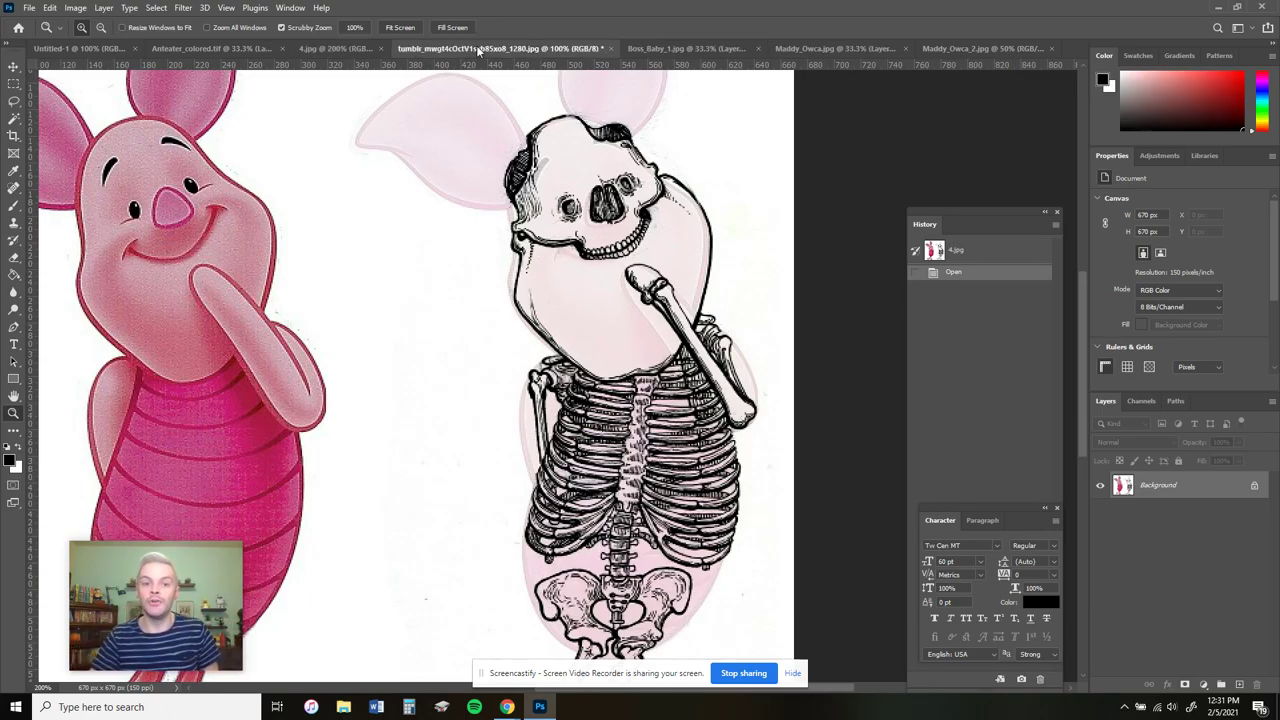
# Zoom in and out on the mermaid skeleton, focus on its torso, then switch to Boss_Baby_1.jpg
pyautogui.click(637, 380)
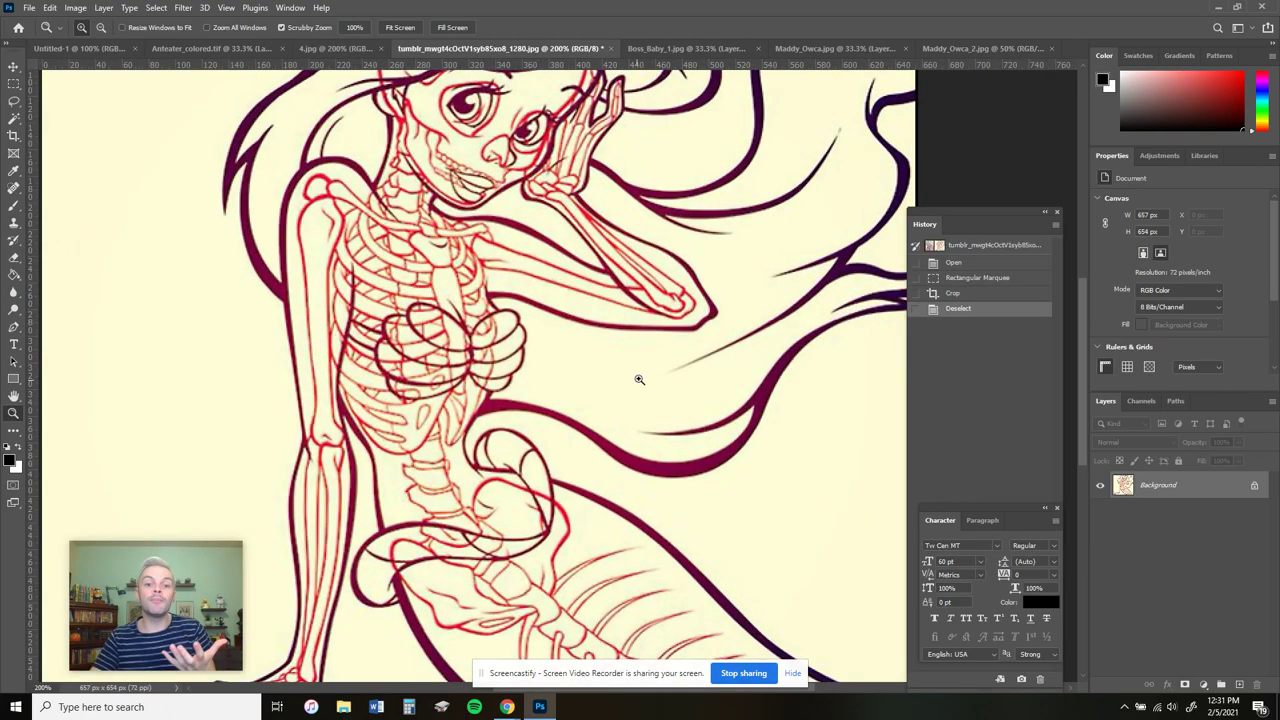
pyautogui.rightClick(677, 327)
pyautogui.click(727, 396)
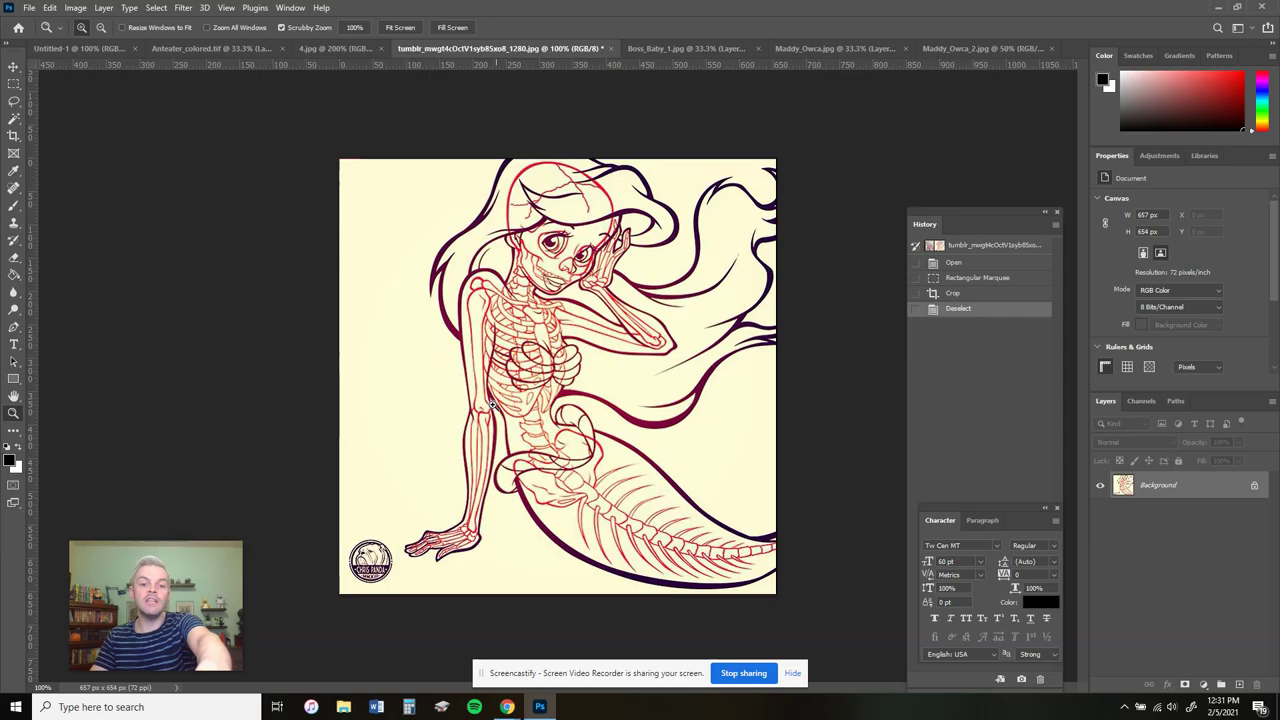
pyautogui.click(481, 390)
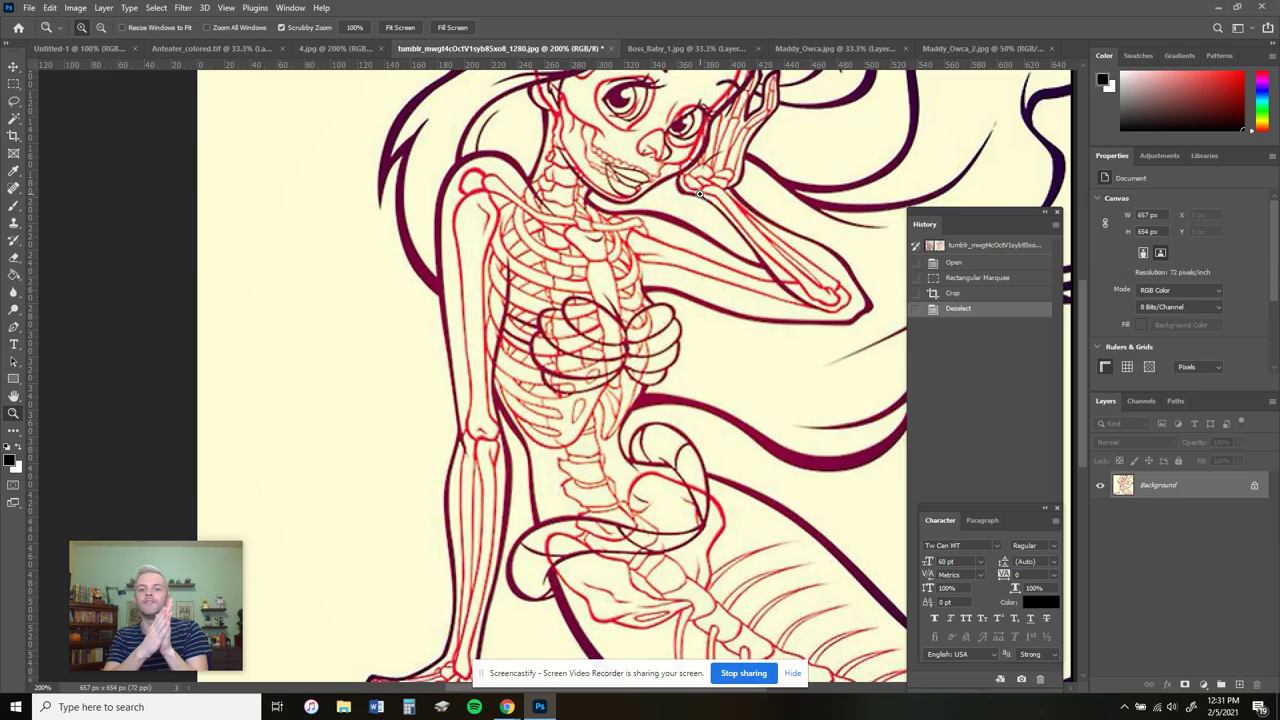
pyautogui.scroll(-5, 700, 195)
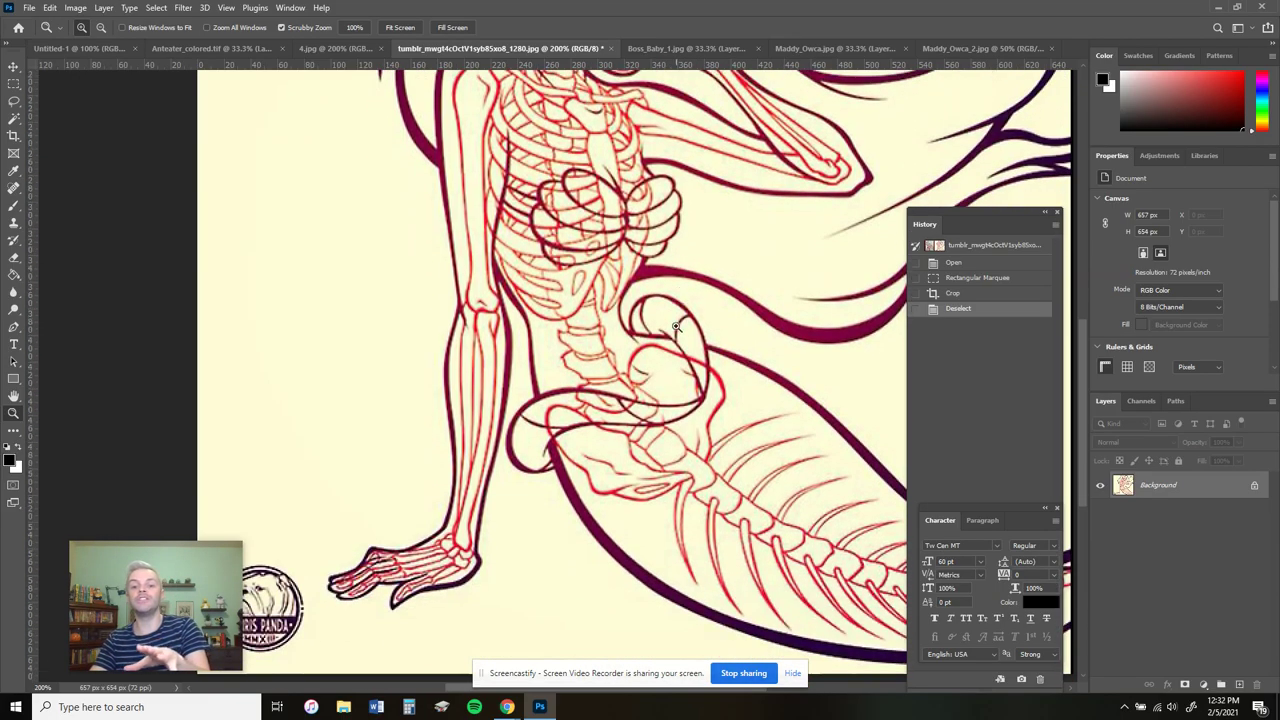
pyautogui.click(669, 49)
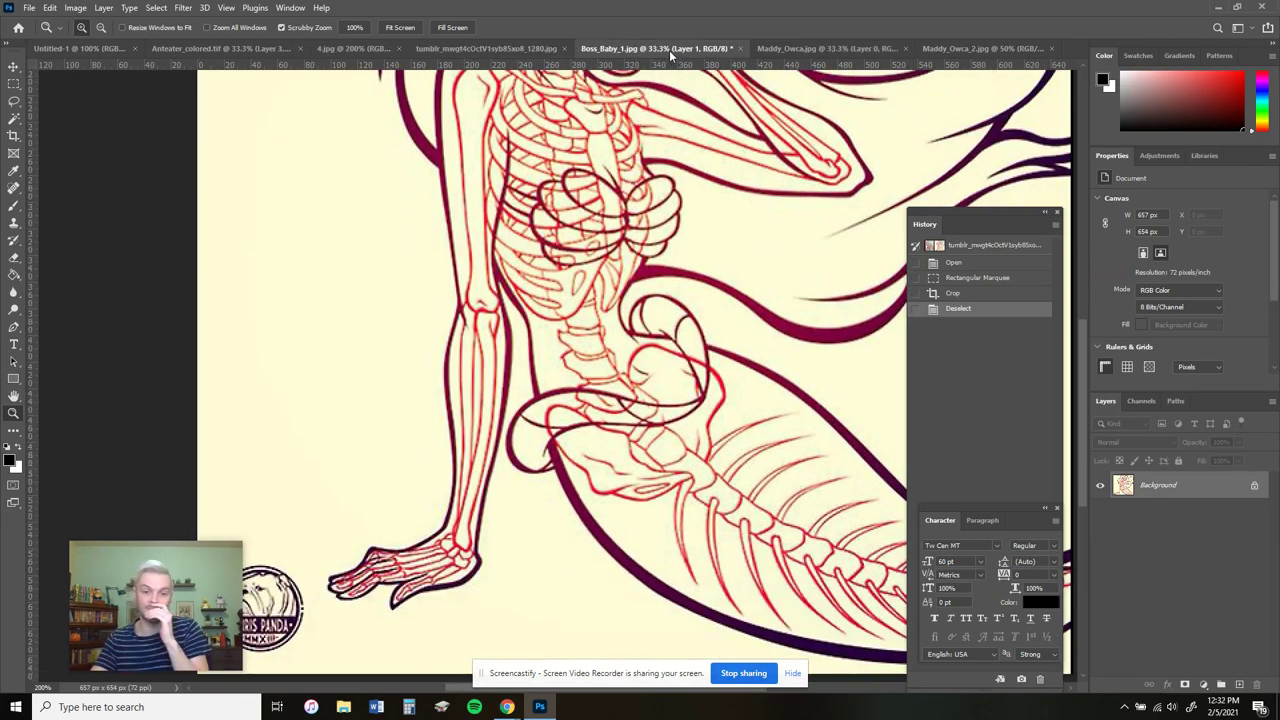
# Show the grey silhouette layer, toggle the bottom layer's Color Overlay, and preview the skeleton drawing
pyautogui.scroll(2, 705, 290)
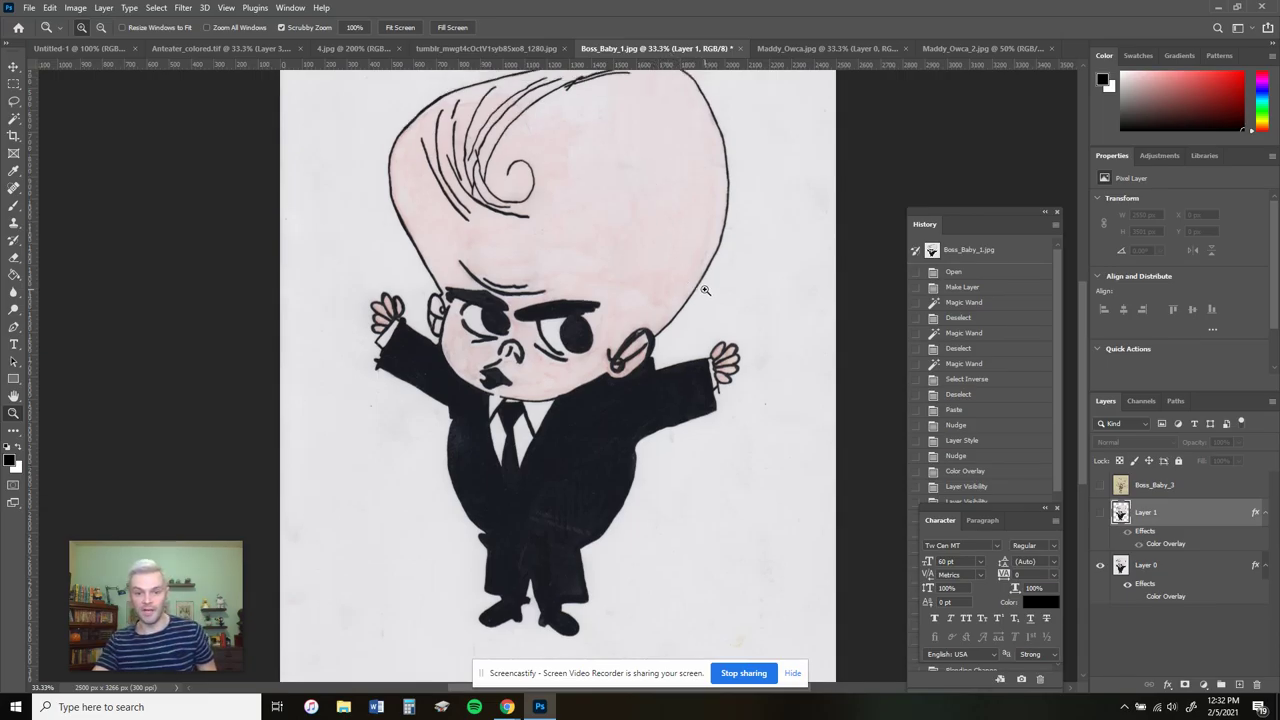
pyautogui.click(1101, 512)
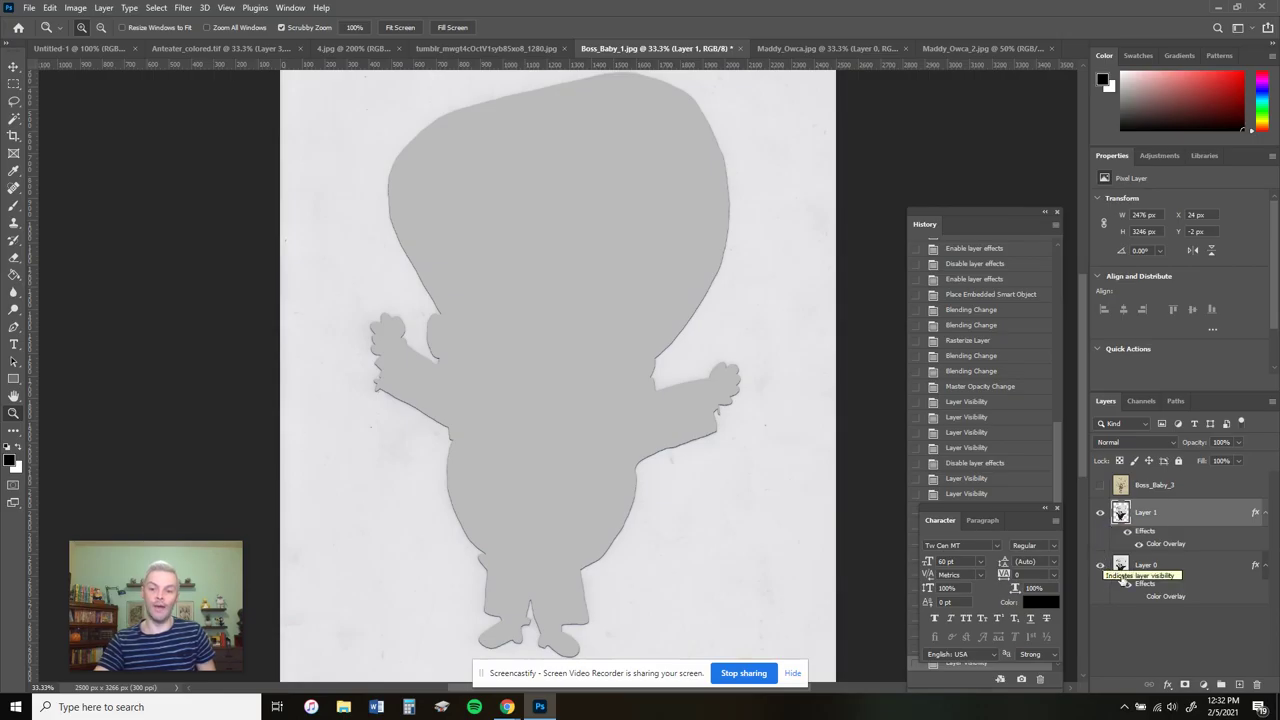
pyautogui.click(1137, 596)
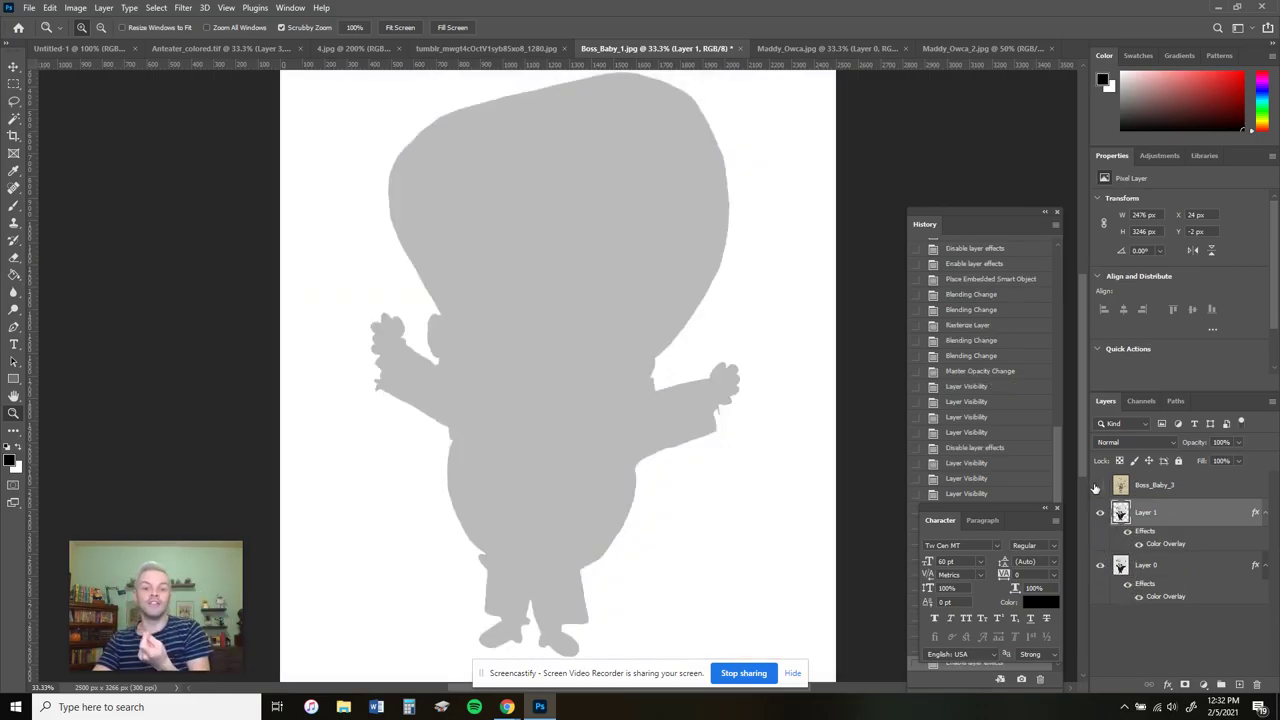
pyautogui.click(1100, 485)
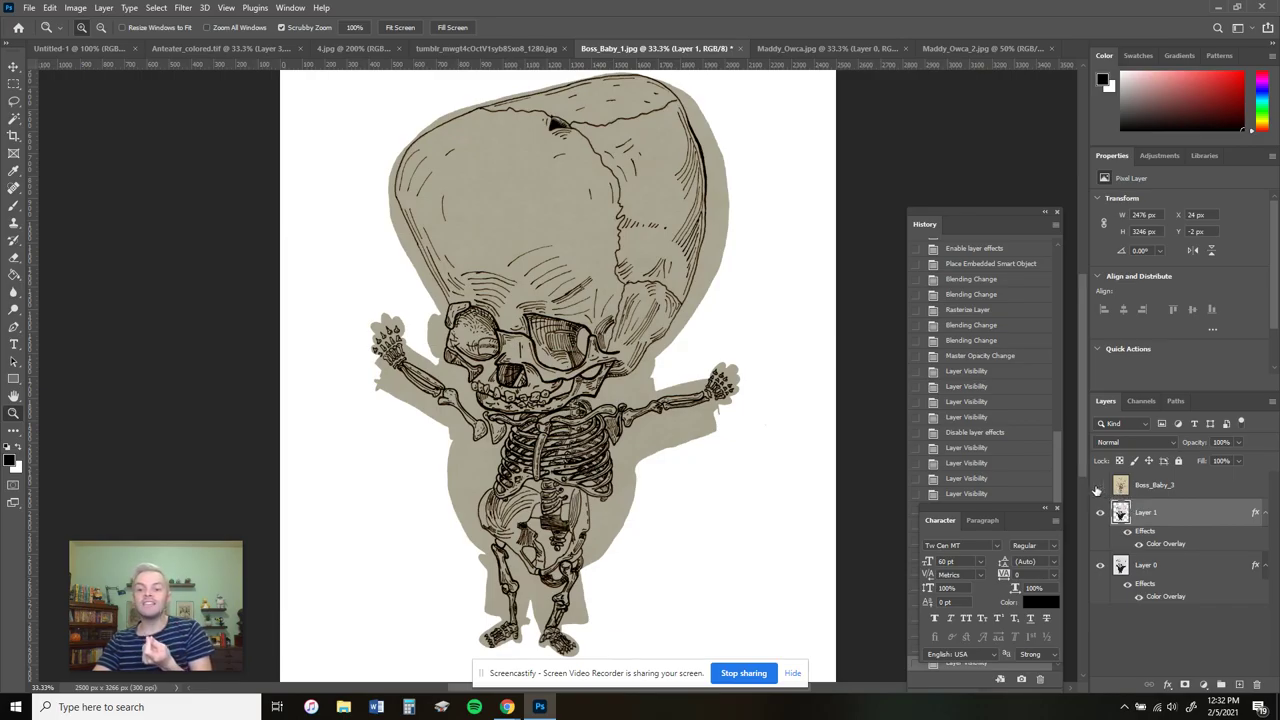
pyautogui.click(1100, 485)
# Lower Layer 1's opacity and turn off the bottom Color Overlay so the line drawing shows through
pyautogui.click(1240, 443)
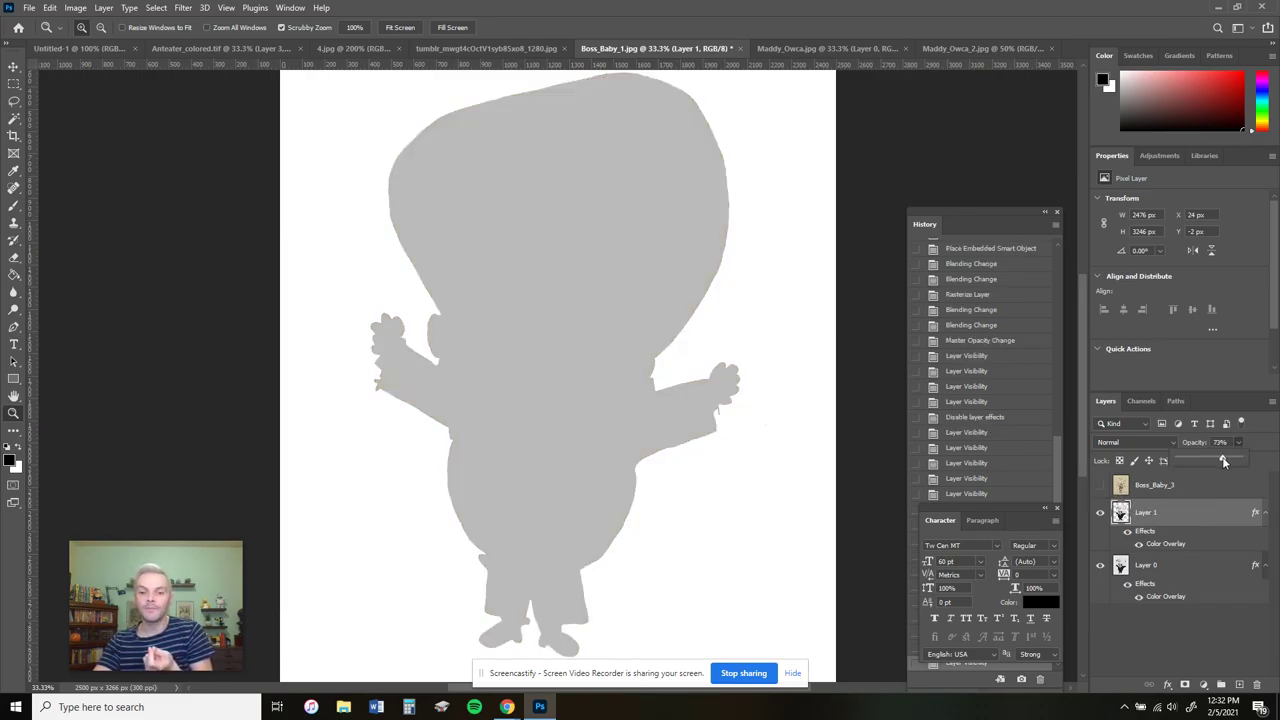
pyautogui.moveTo(1223, 461); pyautogui.dragTo(1209, 462)
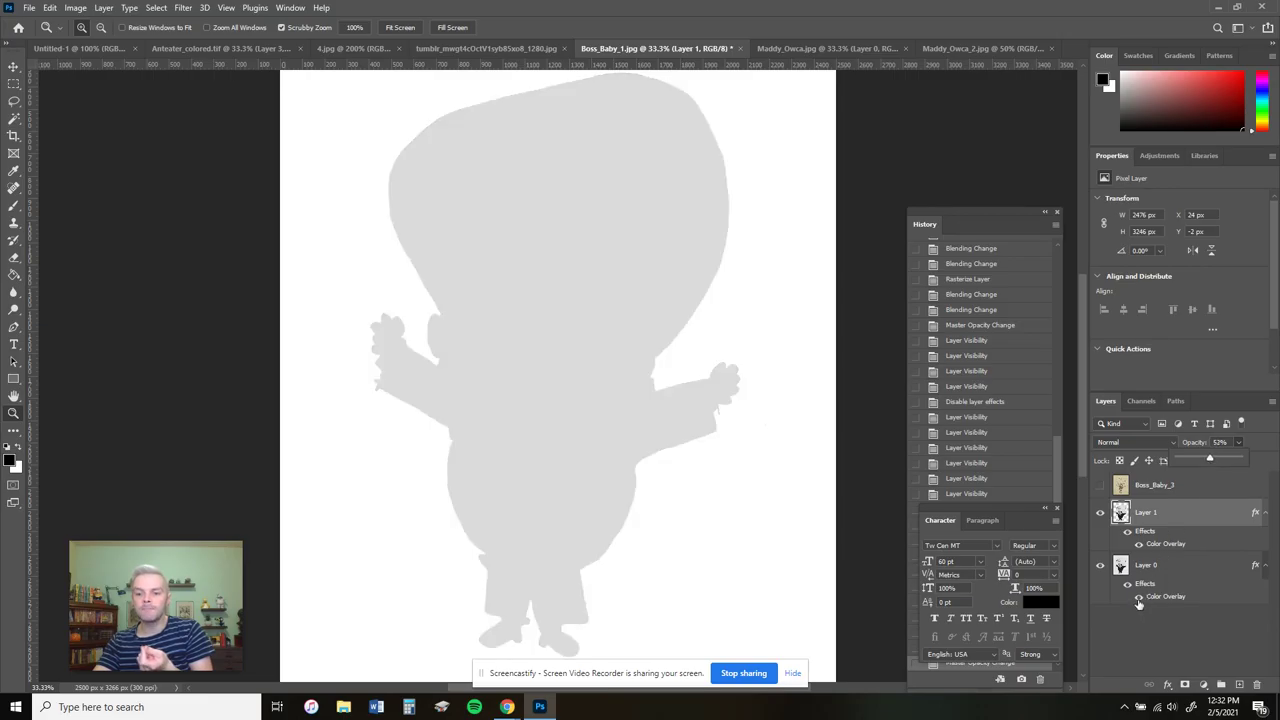
pyautogui.click(1138, 600)
pyautogui.click(1138, 597)
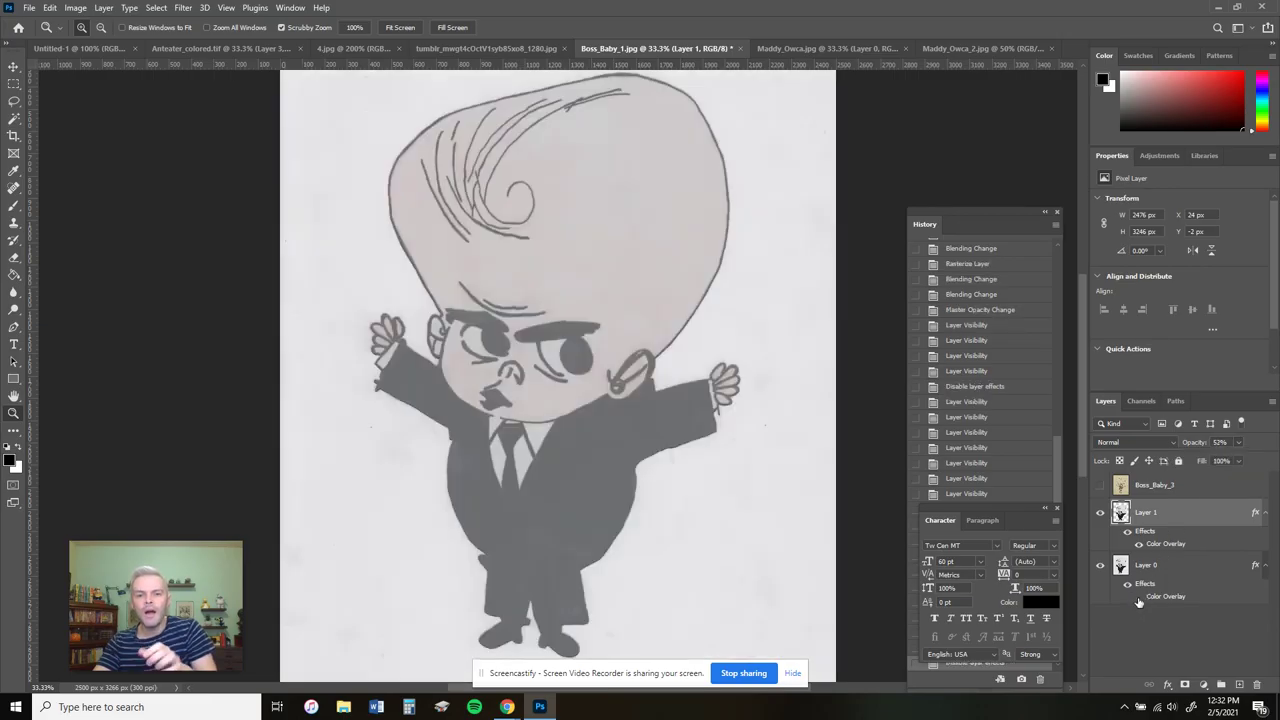
pyautogui.click(1238, 443)
# Set Layer 1 opacity to 92%, restore the tan silhouette effect, and briefly show the Boss_Baby_1 layer
pyautogui.moveTo(1237, 459); pyautogui.dragTo(1266, 467)
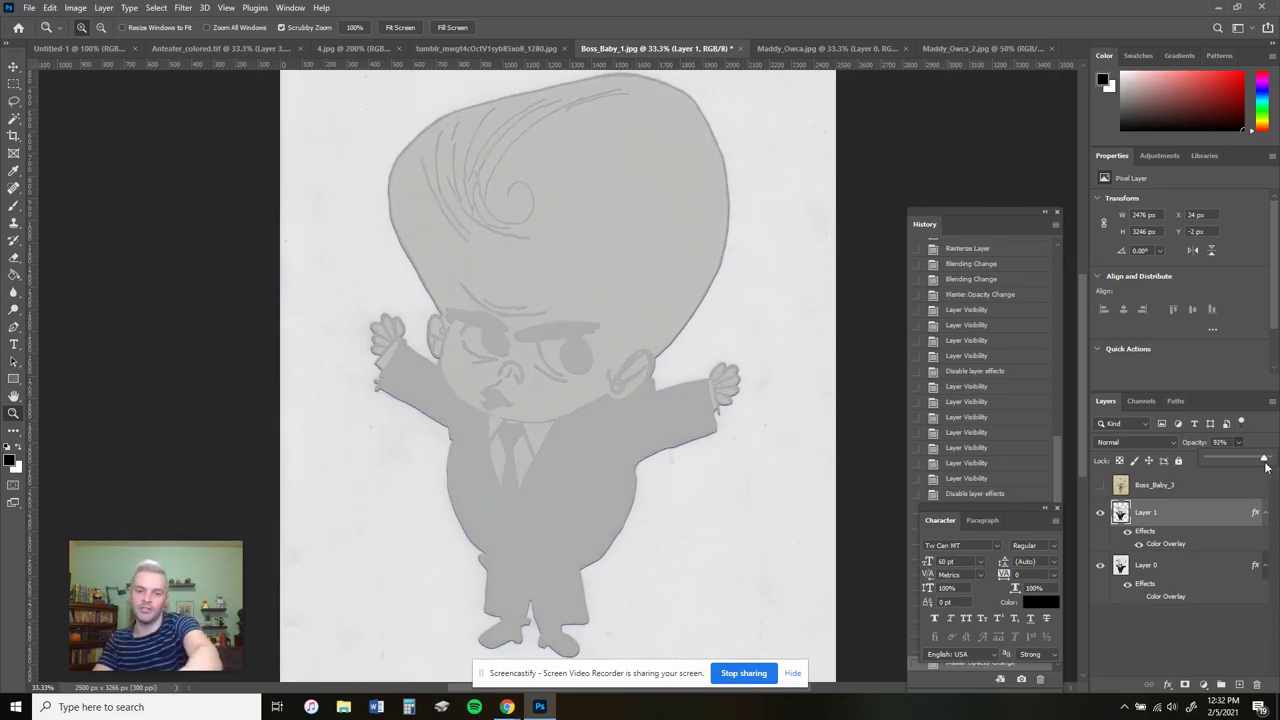
pyautogui.click(1100, 486)
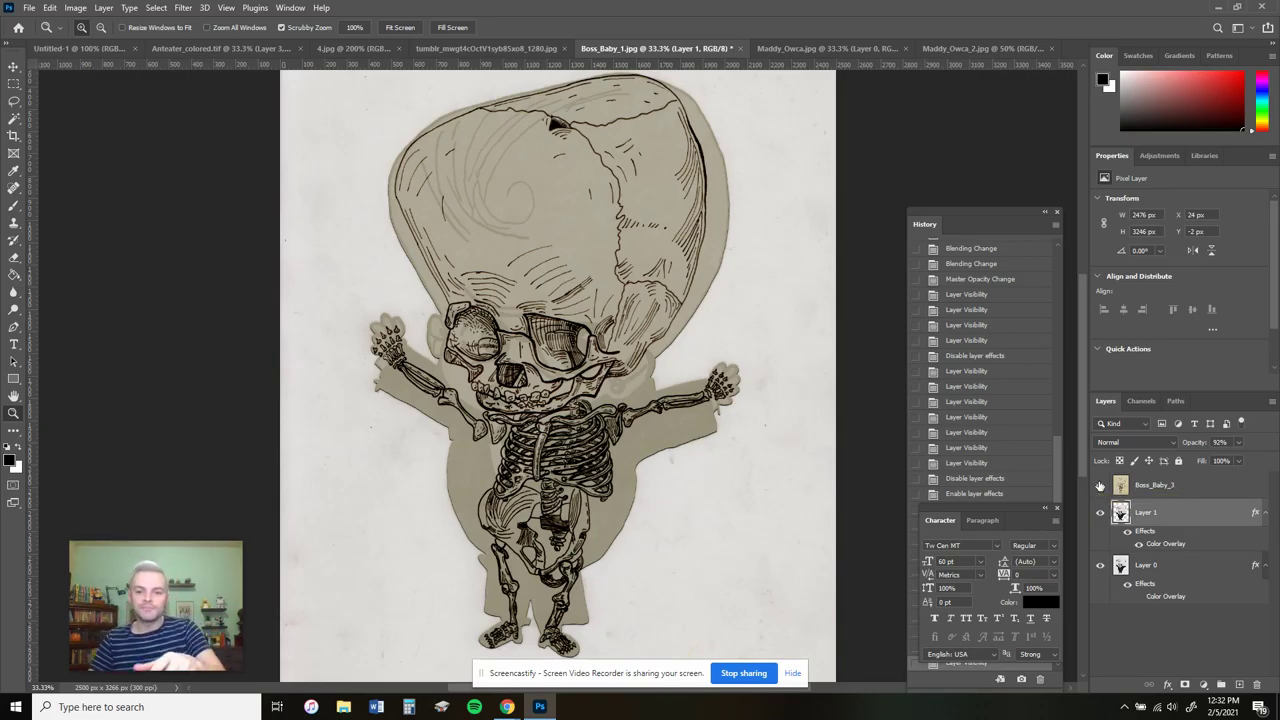
pyautogui.click(1100, 486)
pyautogui.click(1100, 486)
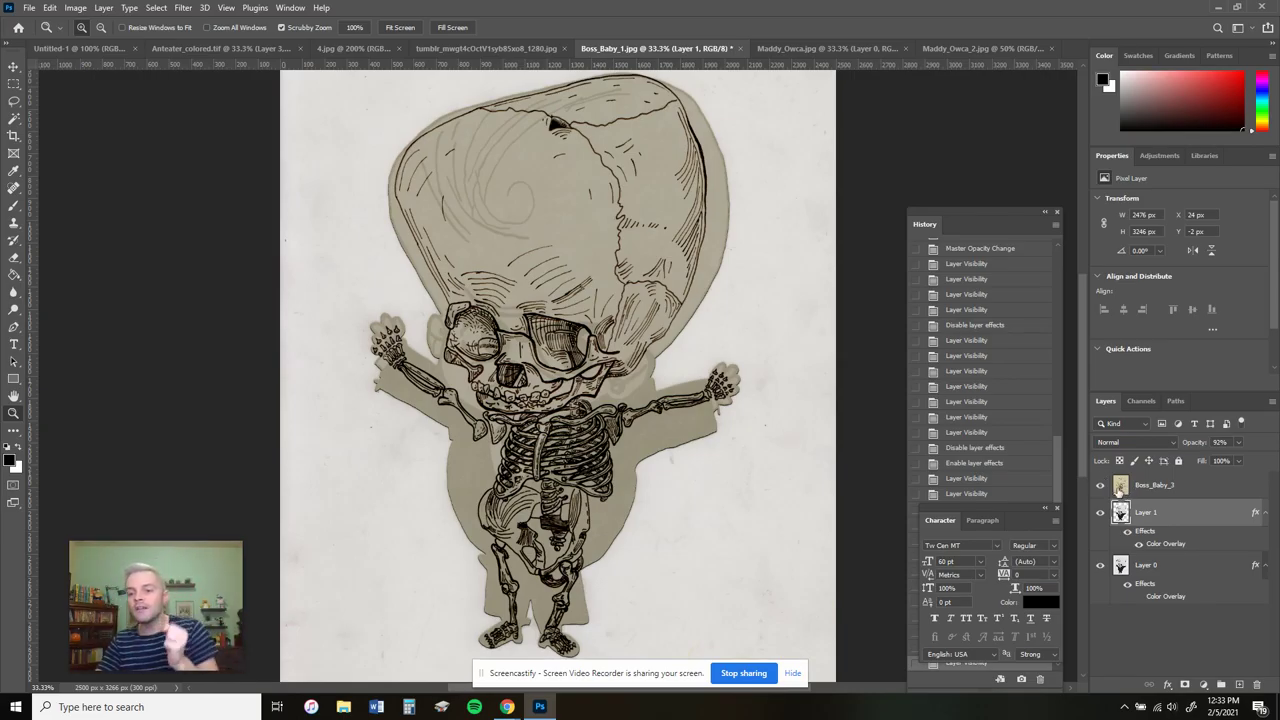
# Hide the Boss_Baby_3 skeleton layer, leaving the 92% grey silhouette visible
pyautogui.click(1101, 485)
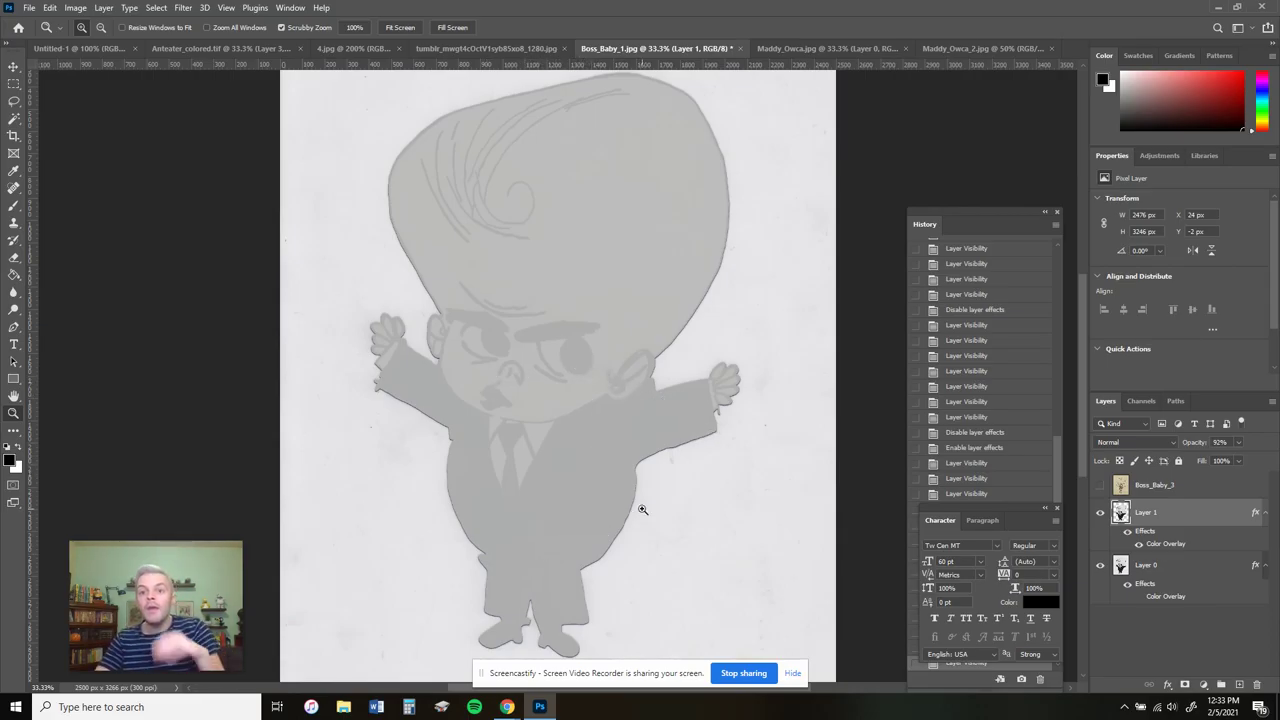
# View the Pooh comparison document, then the adjacent skeleton drawing document
pyautogui.click(841, 50)
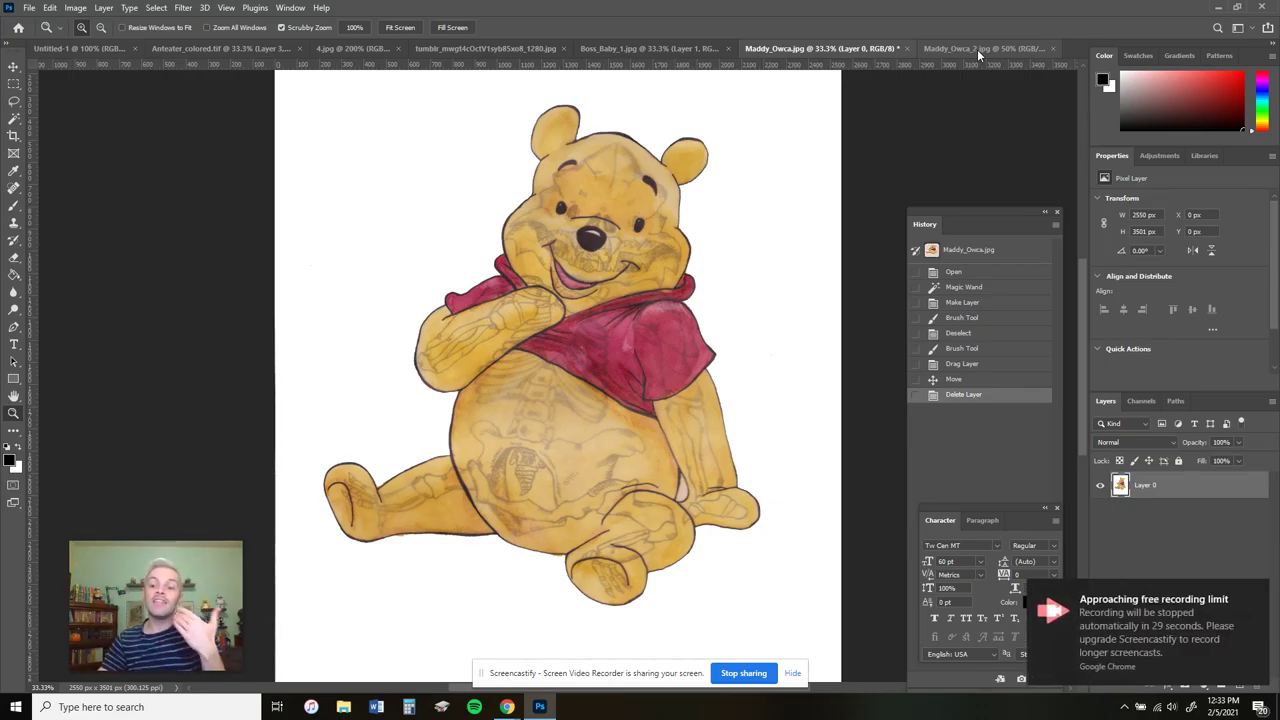
pyautogui.click(977, 49)
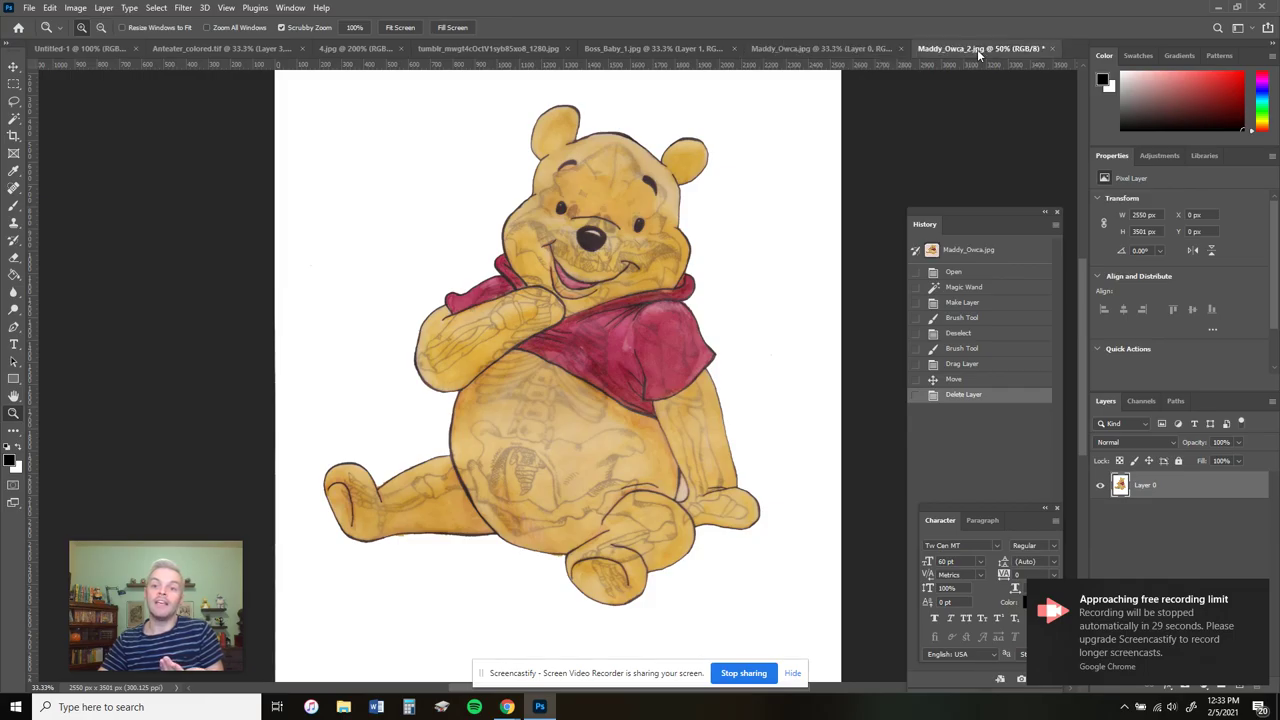
# Zoom out from 50% to 33.3% to fit the whole bear skeleton drawing
pyautogui.rightClick(712, 338)
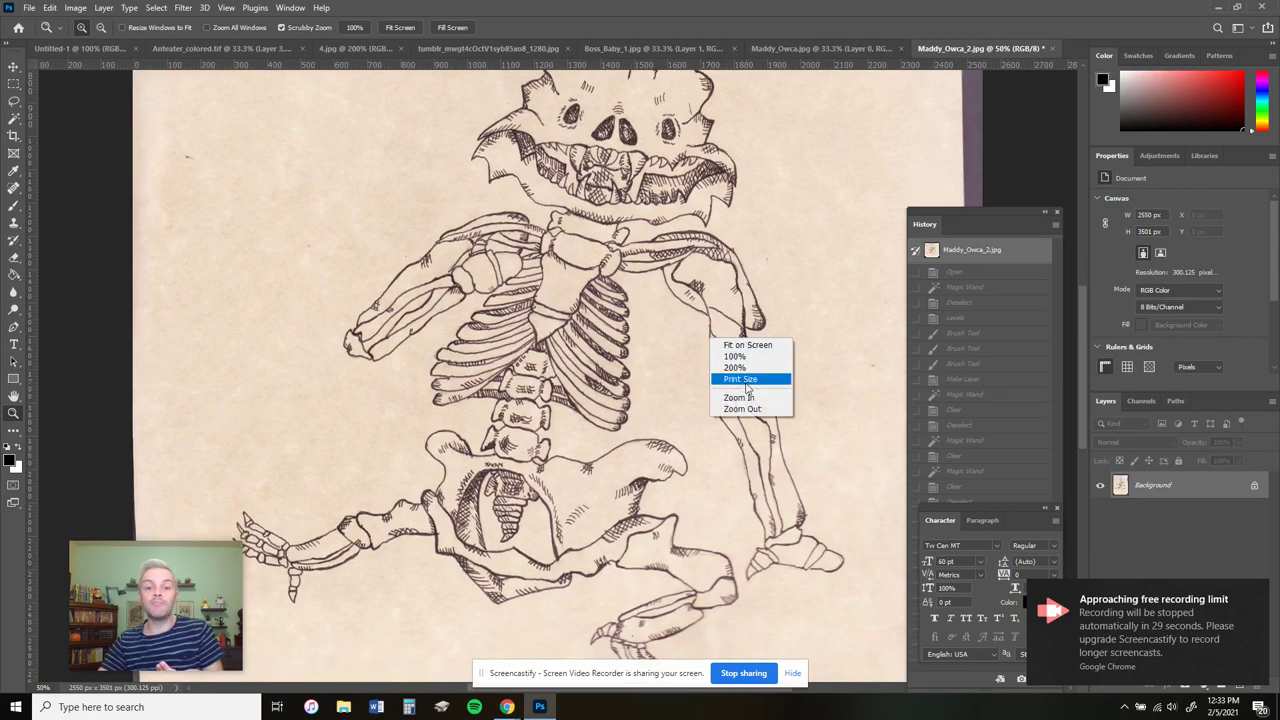
pyautogui.click(748, 409)
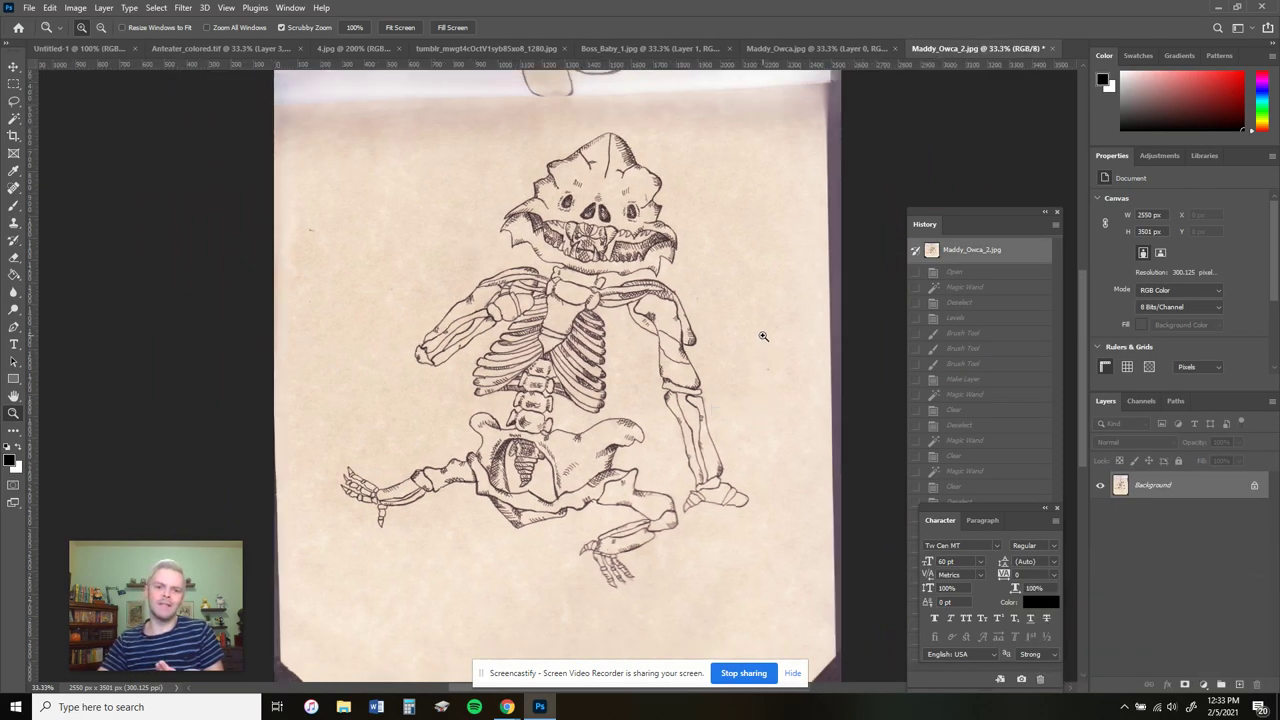